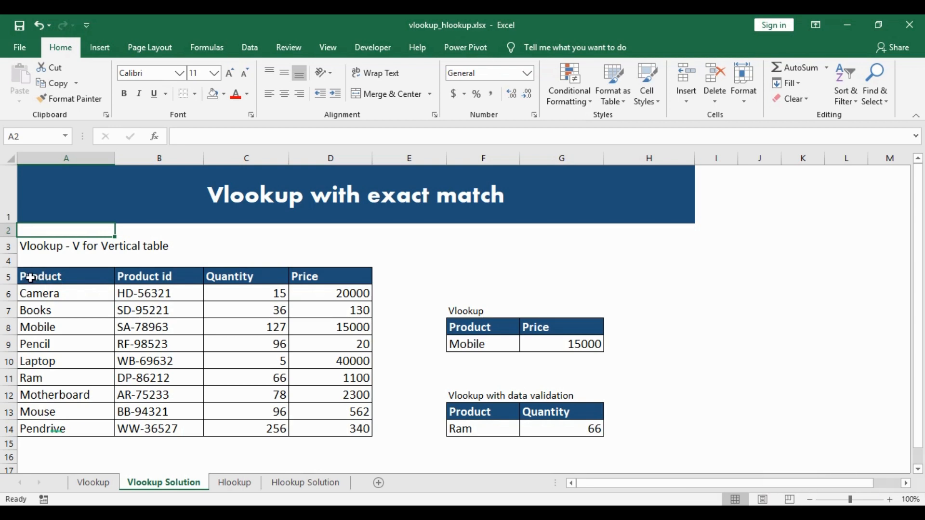
- Examine the header row and the first product entries of the vertical table on the Vlookup Solution sheet
{"action": "left_click_drag", "start_coordinate": [31, 278], "coordinate": [328, 272]}
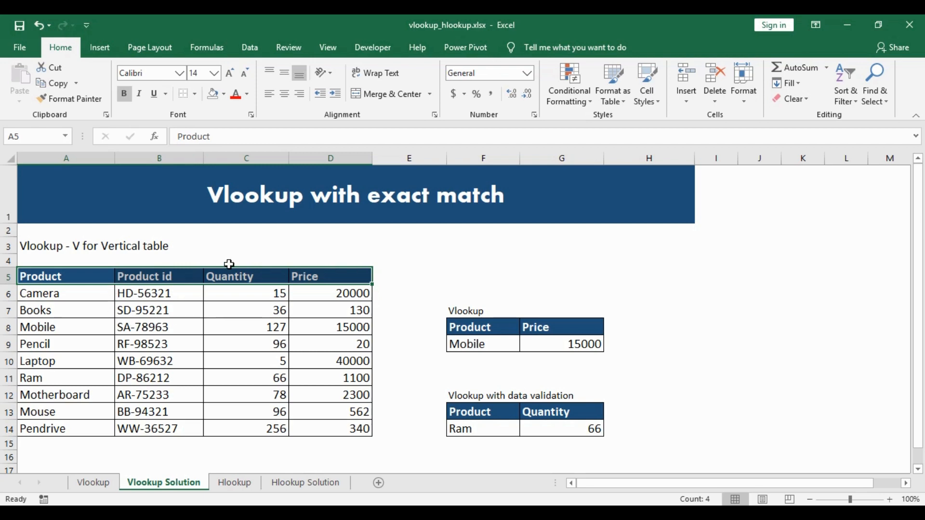
{"action": "left_click", "coordinate": [258, 206]}
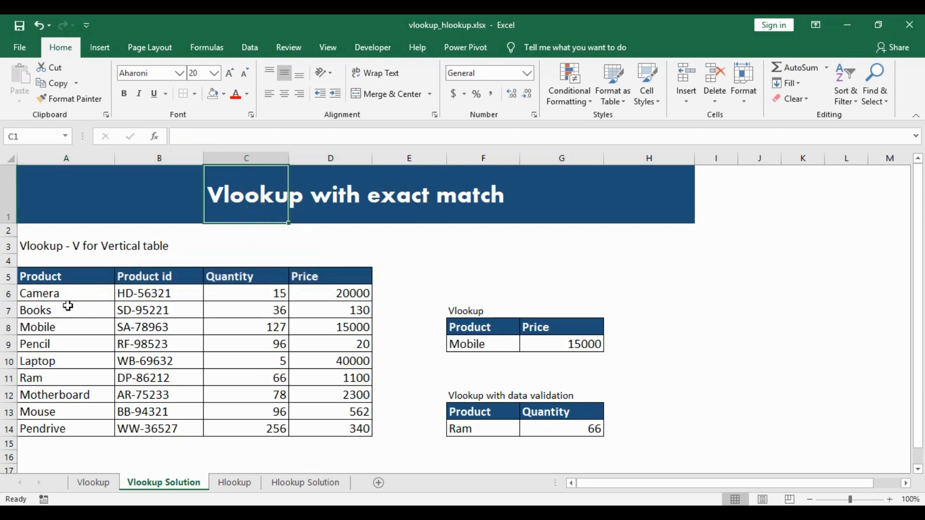
{"action": "left_click", "coordinate": [51, 278]}
{"action": "left_click_drag", "start_coordinate": [51, 279], "coordinate": [58, 325]}
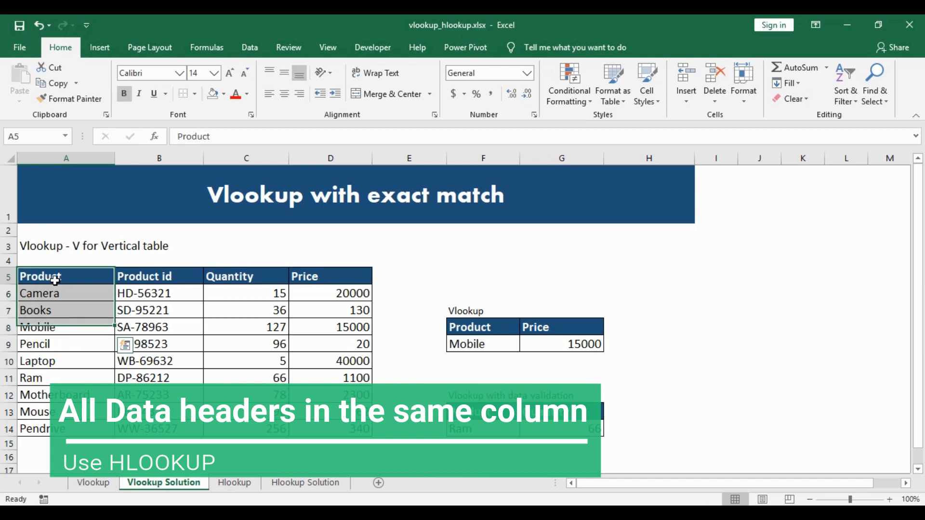
{"action": "left_click", "coordinate": [64, 293]}
{"action": "left_click", "coordinate": [68, 310]}
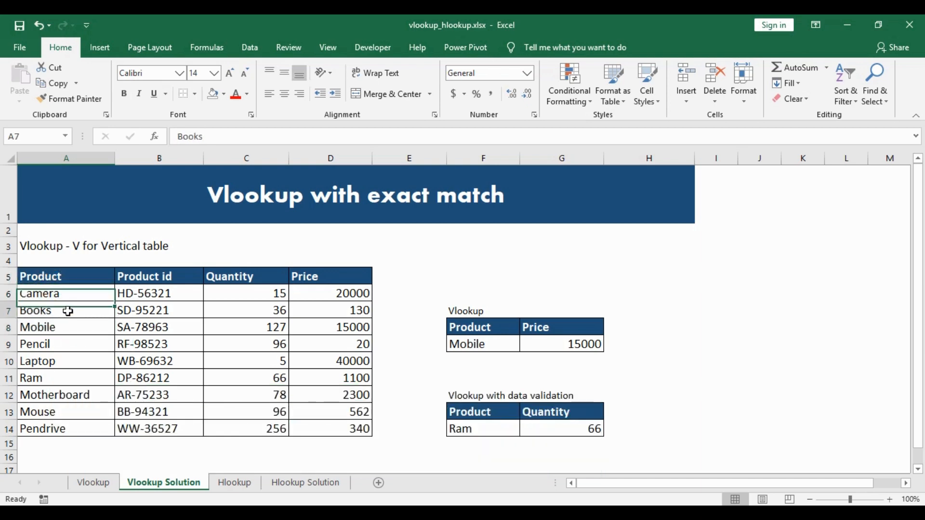
{"action": "left_click", "coordinate": [68, 327]}
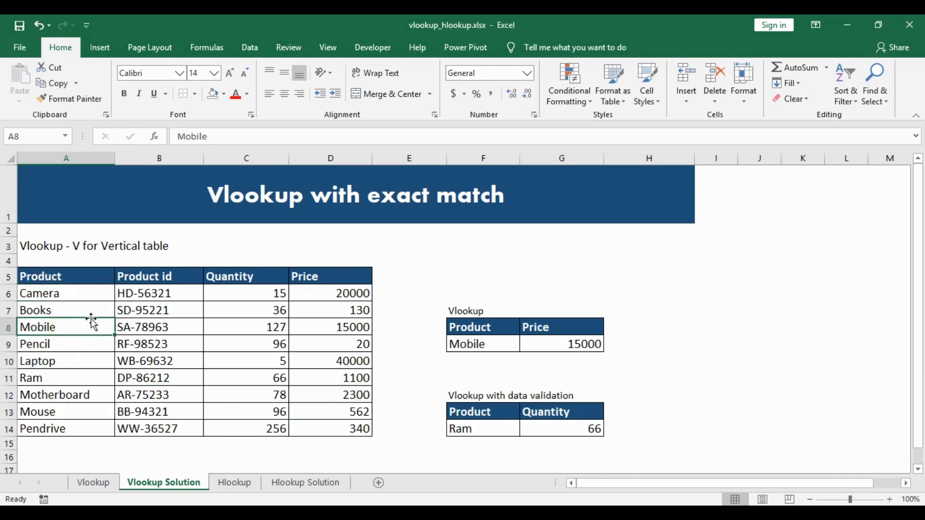
- Copy the product table A5:D14, paste it transposed at cell A4 of the Hlookup sheet, and center its contents
{"action": "left_click", "coordinate": [37, 278]}
{"action": "mouse_move", "coordinate": [64, 277]}
{"action": "left_mouse_down"}
{"action": "mouse_move", "coordinate": [299, 275]}
{"action": "mouse_move", "coordinate": [300, 345]}
{"action": "mouse_move", "coordinate": [330, 428]}
{"action": "left_mouse_up"}
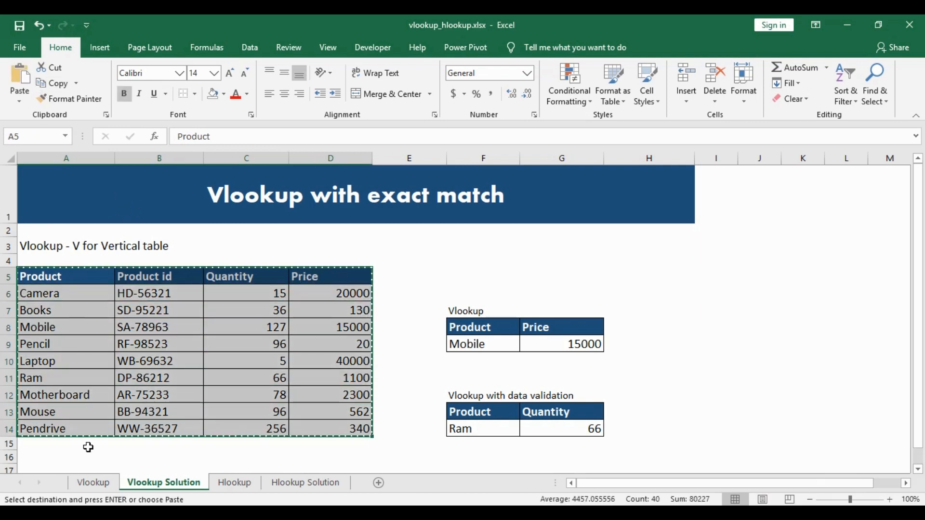
{"action": "left_click", "coordinate": [230, 485]}
{"action": "left_click", "coordinate": [52, 266]}
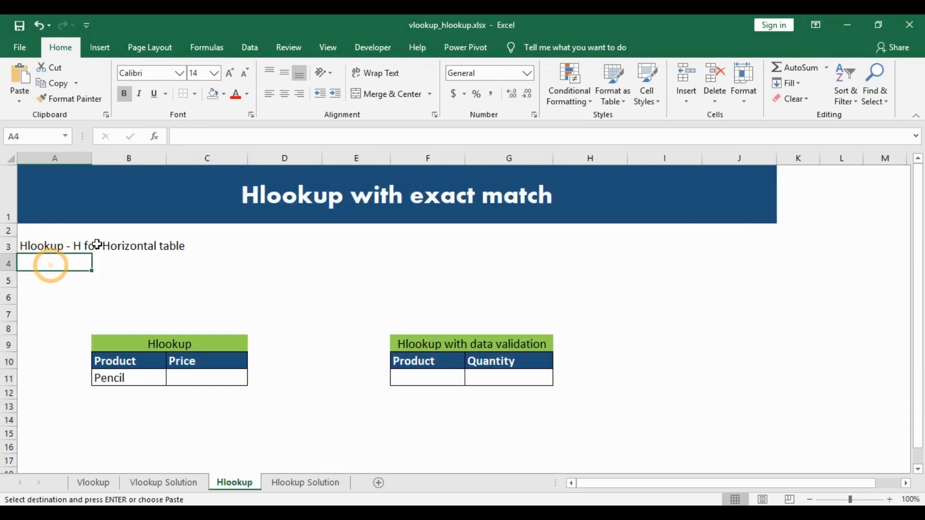
{"action": "left_click", "coordinate": [18, 100]}
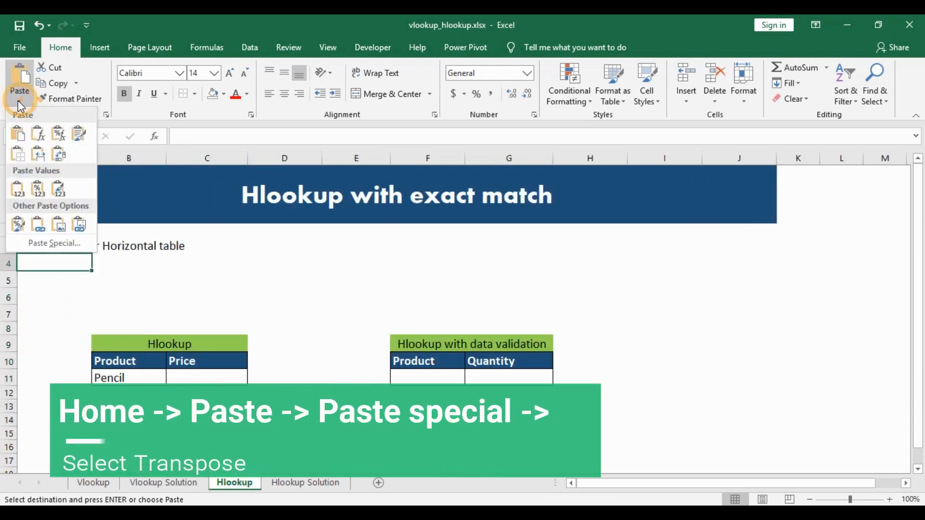
{"action": "left_click", "coordinate": [38, 241]}
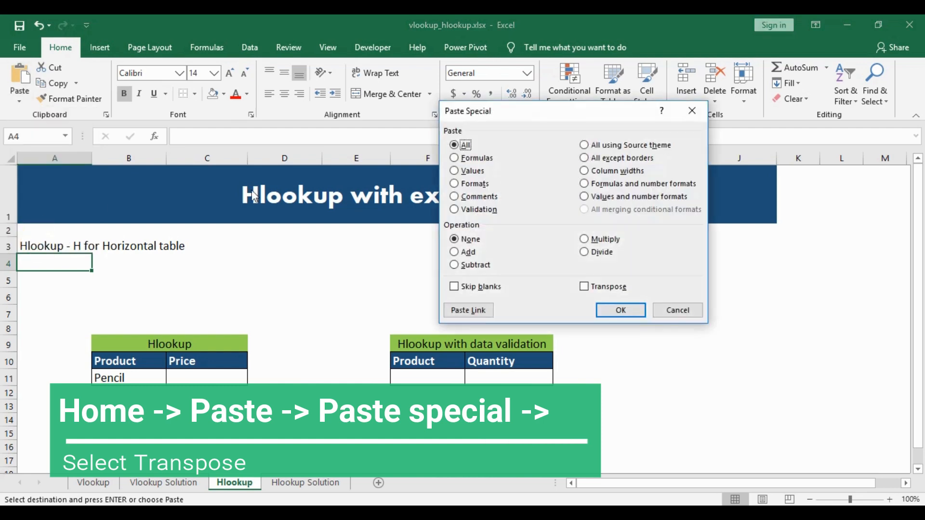
{"action": "left_click", "coordinate": [586, 291]}
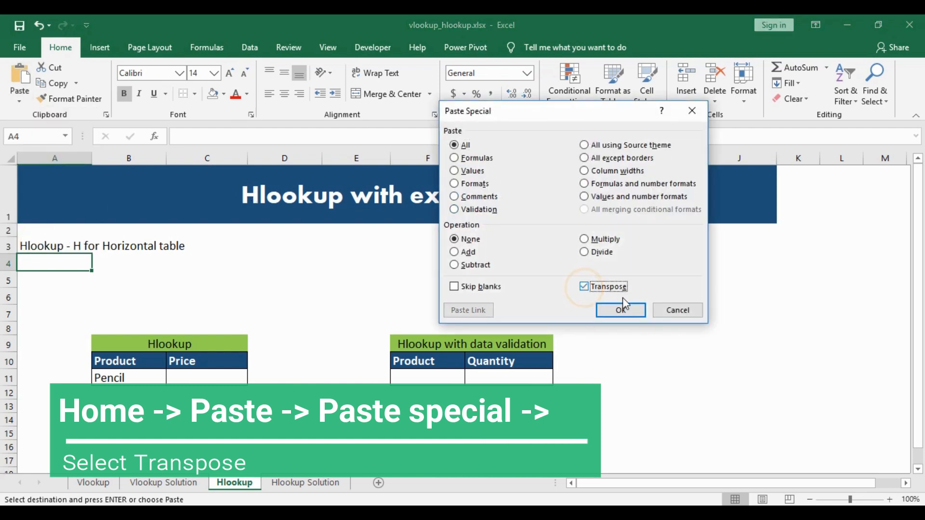
{"action": "left_click", "coordinate": [621, 311]}
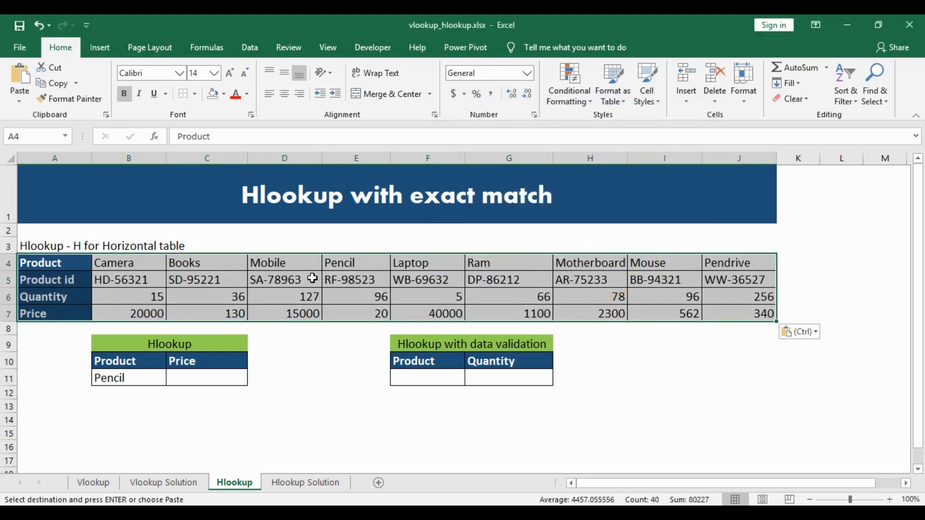
{"action": "left_click", "coordinate": [285, 100]}
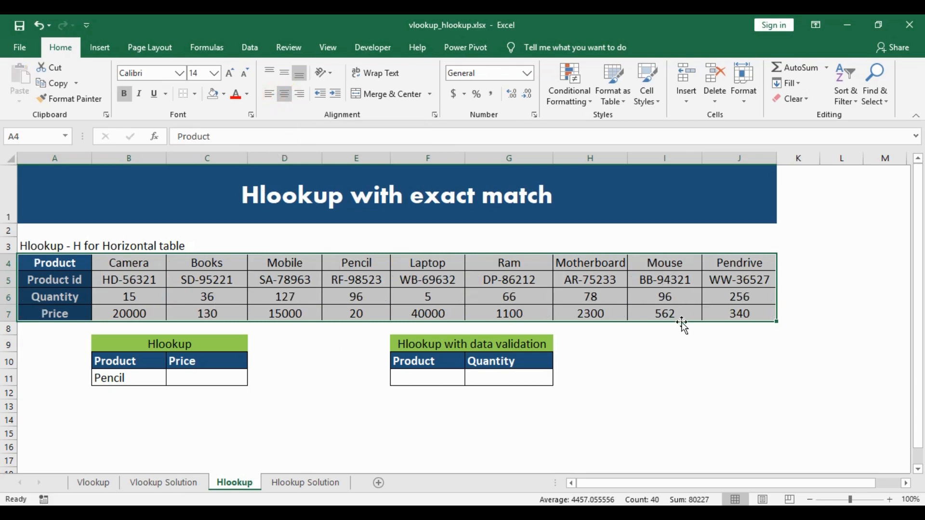
- Enter the formula =HLOOKUP(B11,A4:J7,4,FALSE) in Price cell C11 to look up the product's price with an exact match
{"action": "left_click", "coordinate": [194, 380]}
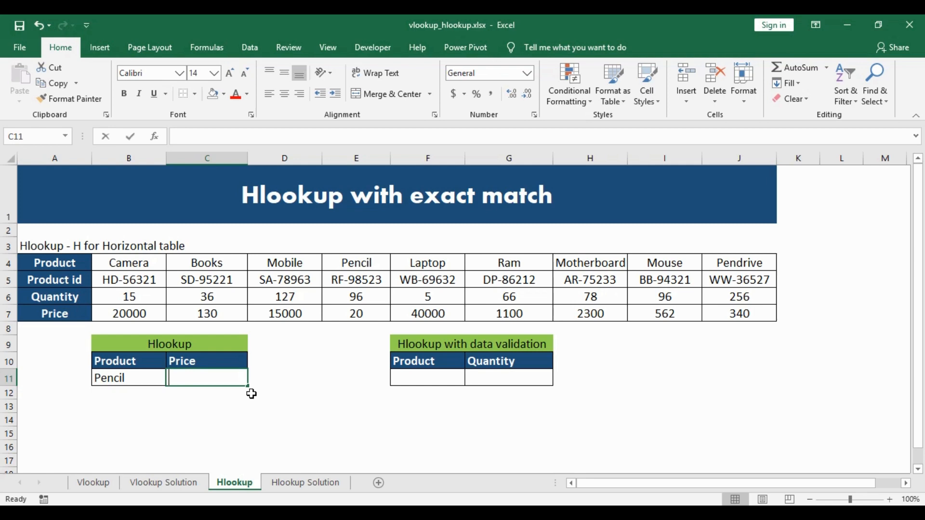
{"action": "type", "text": "="}
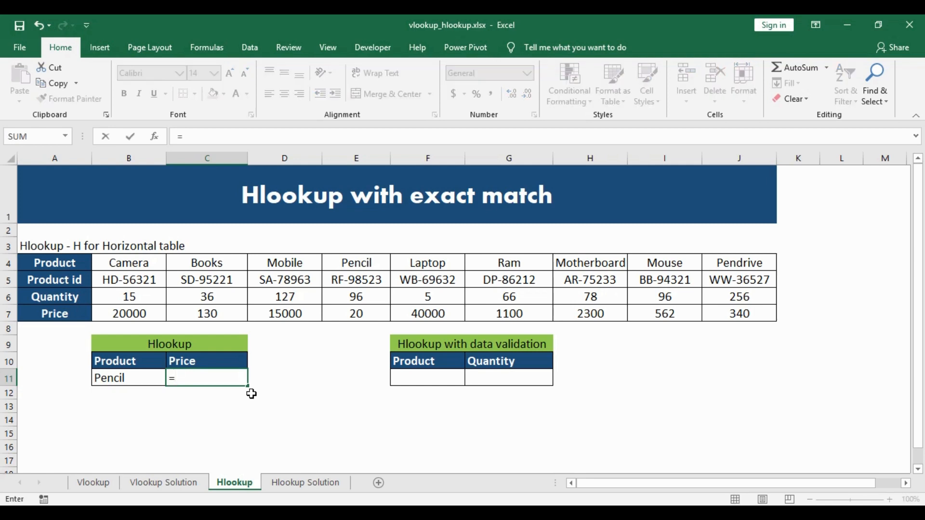
{"action": "type", "text": "hlook"}
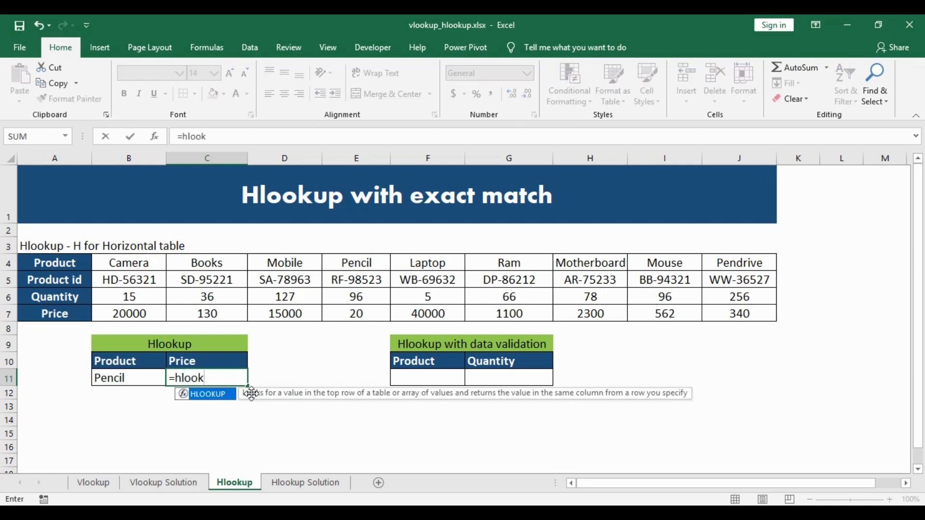
{"action": "type", "text": "up("}
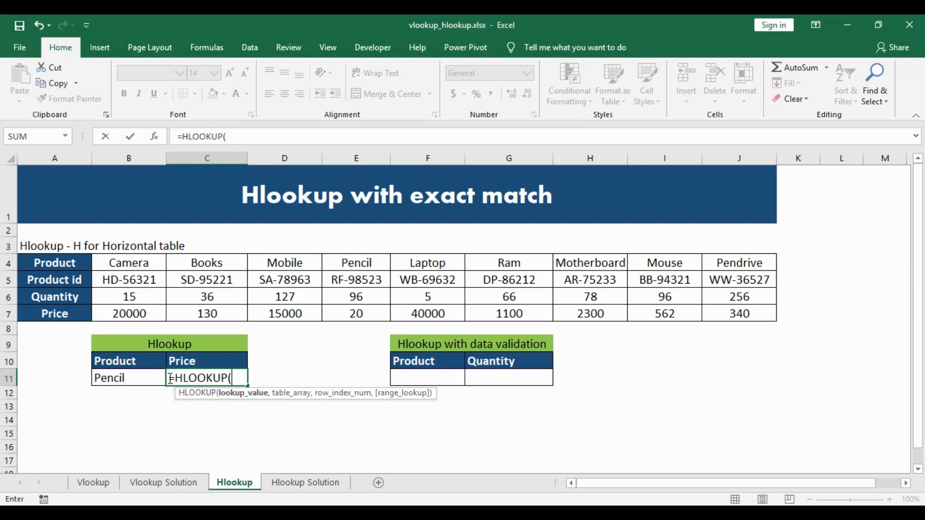
{"action": "left_click", "coordinate": [125, 381]}
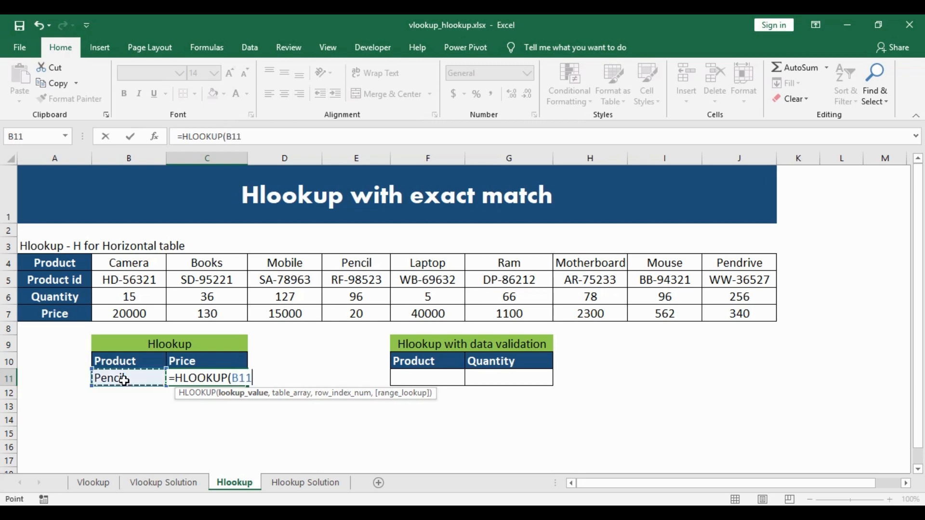
{"action": "type", "text": ","}
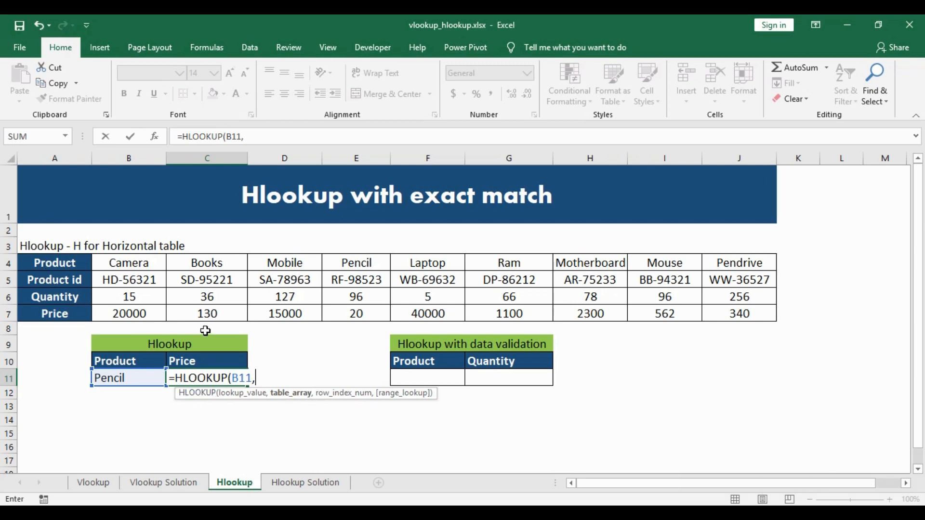
{"action": "left_click", "coordinate": [41, 262]}
{"action": "left_click_drag", "start_coordinate": [46, 288], "coordinate": [762, 315]}
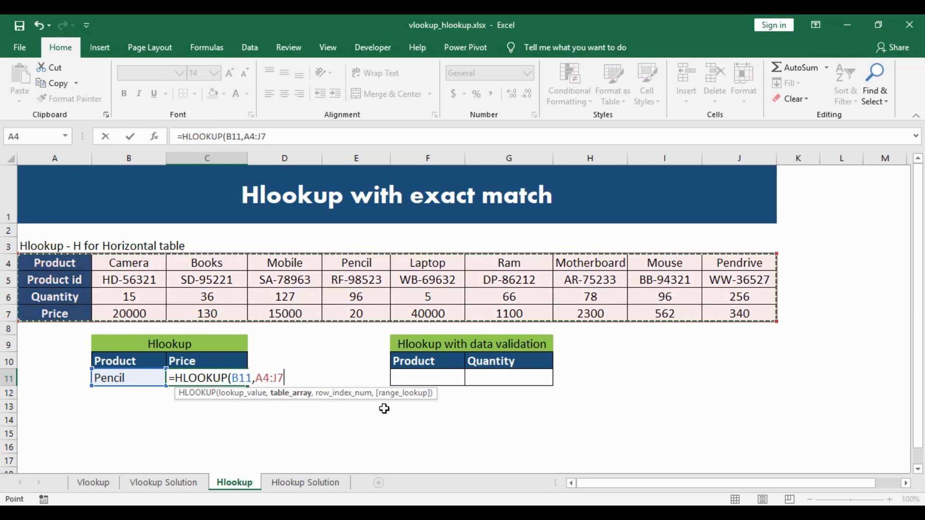
{"action": "type", "text": ",4"}
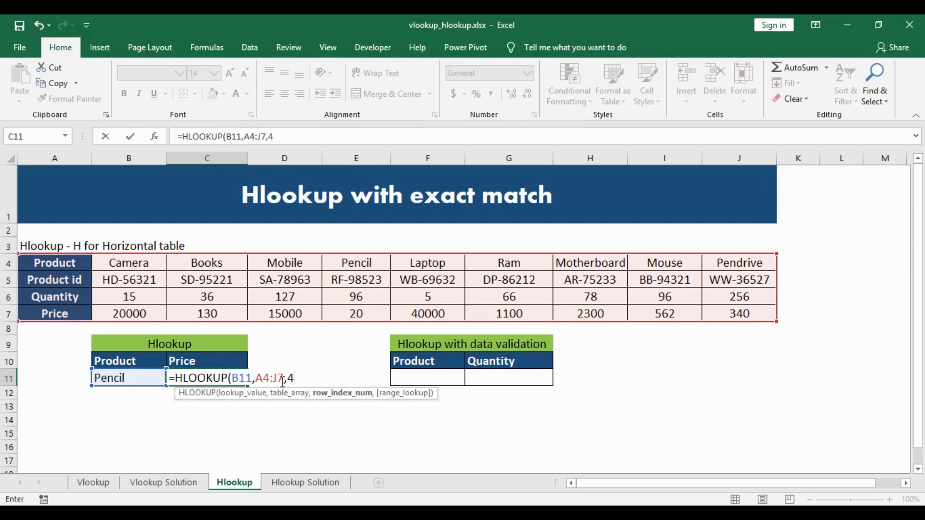
{"action": "type", "text": ","}
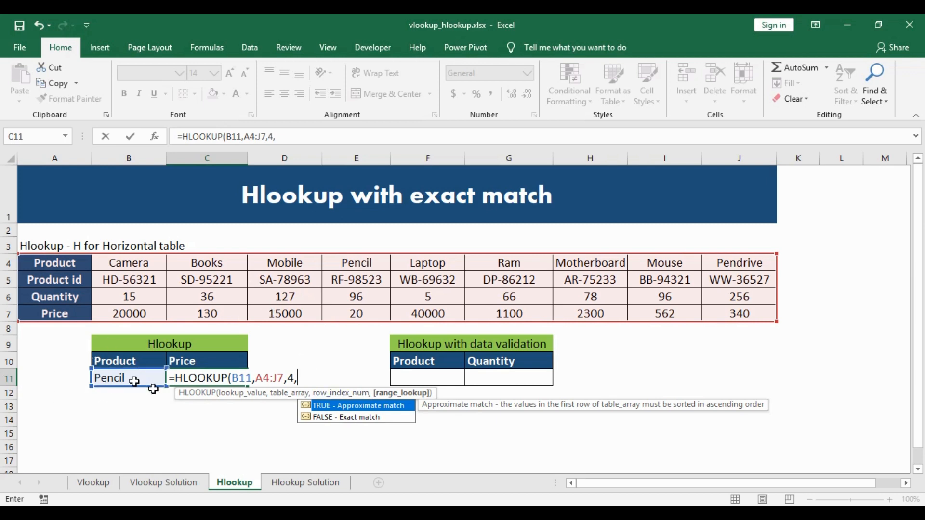
{"action": "double_click", "coordinate": [337, 418]}
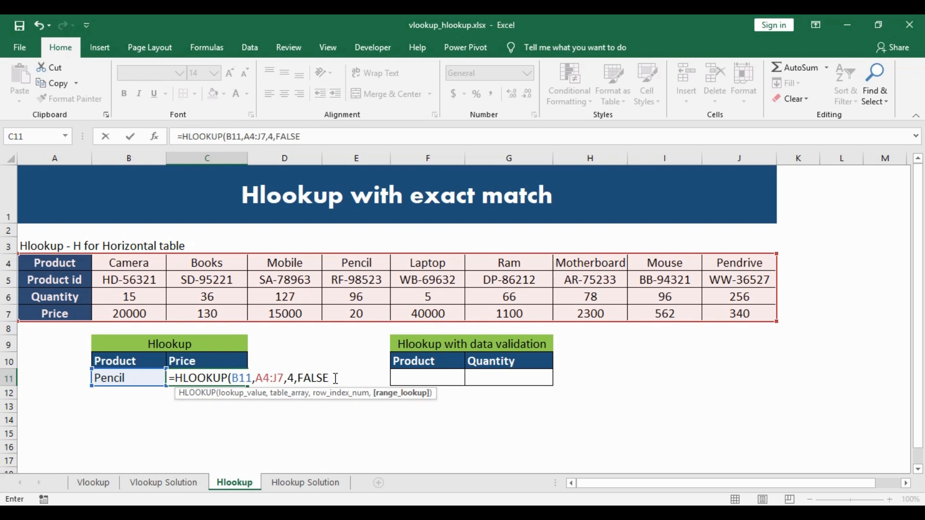
{"action": "type", "text": ")"}
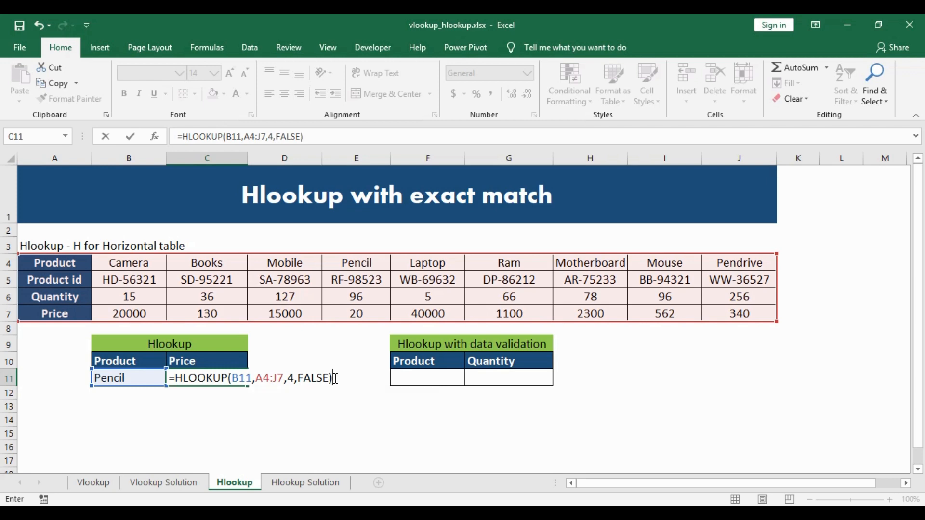
{"action": "key", "text": "Return"}
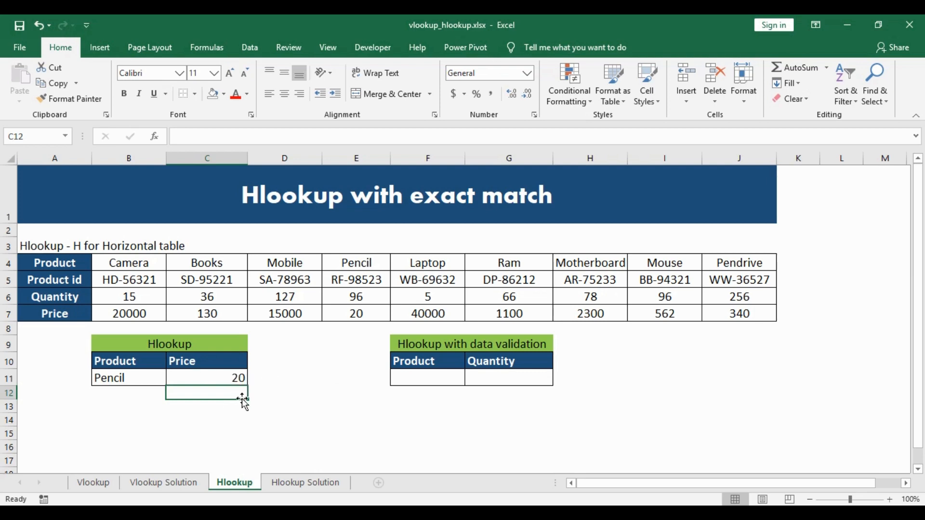
- Change the lookup product in B11 to Ram and check the returned price against the Ram column
{"action": "left_click", "coordinate": [140, 381]}
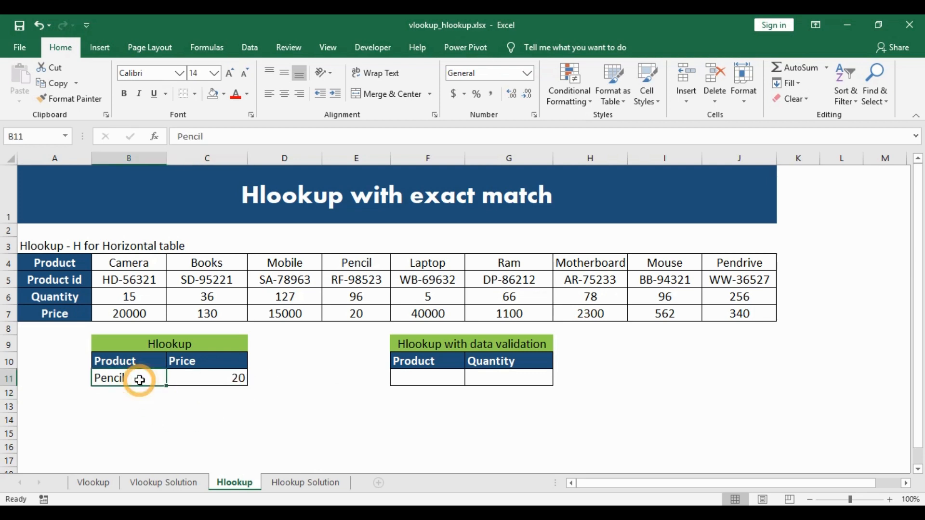
{"action": "type", "text": "Ra"}
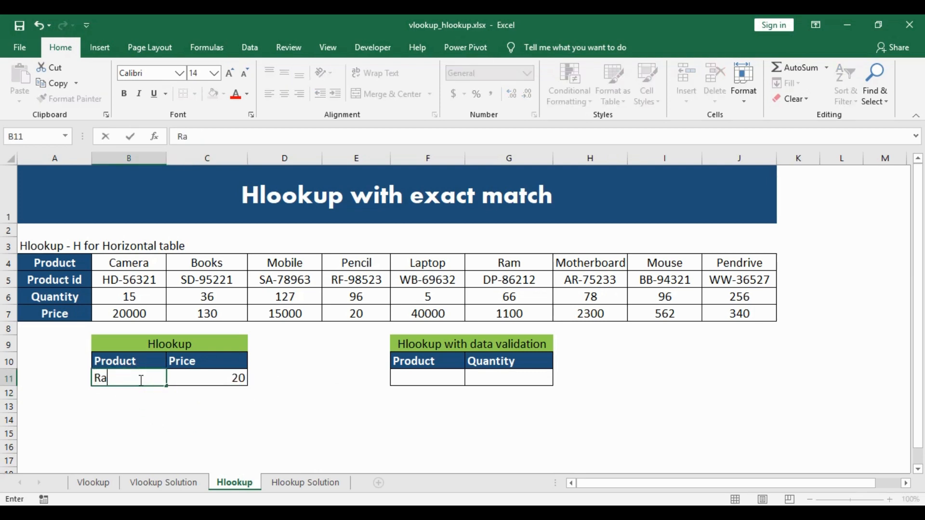
{"action": "type", "text": "m"}
{"action": "key", "text": "Return"}
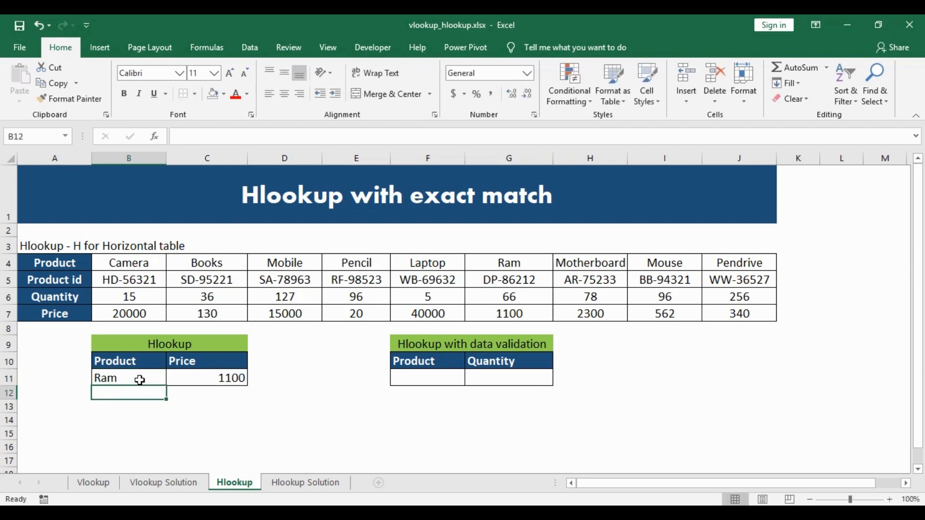
{"action": "left_click", "coordinate": [535, 262]}
{"action": "left_click", "coordinate": [509, 315]}
{"action": "left_click", "coordinate": [206, 381]}
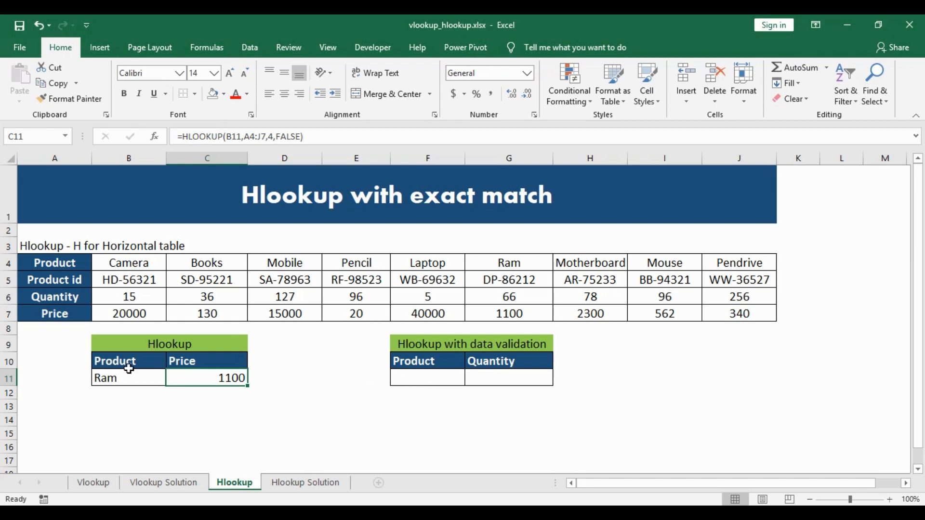
- Add list data validation with source =$B$4:$J$4 to Product cell F11 and choose Mouse from its dropdown
{"action": "left_click", "coordinate": [423, 383]}
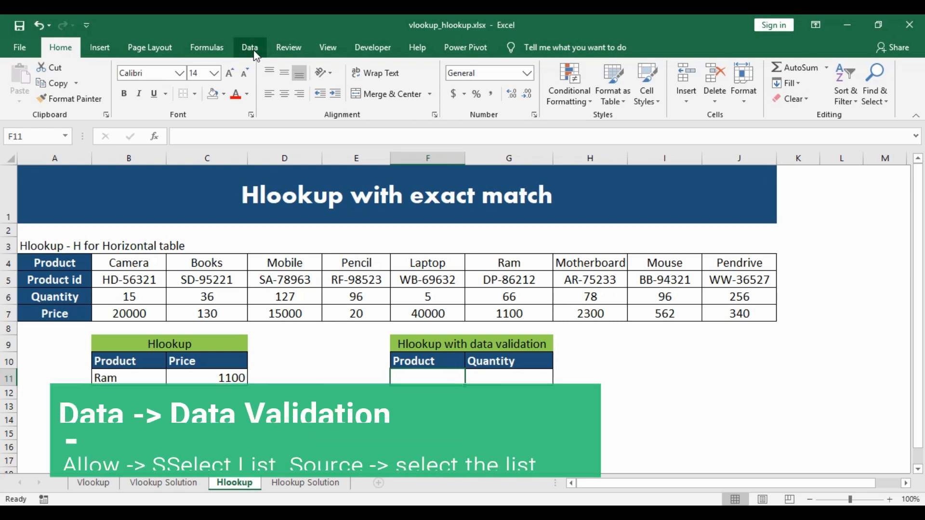
{"action": "left_click", "coordinate": [254, 51]}
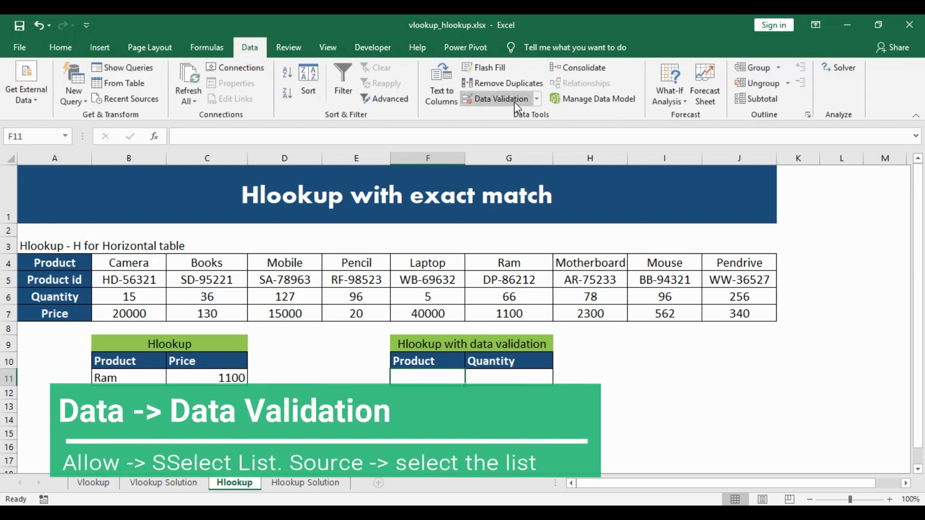
{"action": "left_click", "coordinate": [536, 100]}
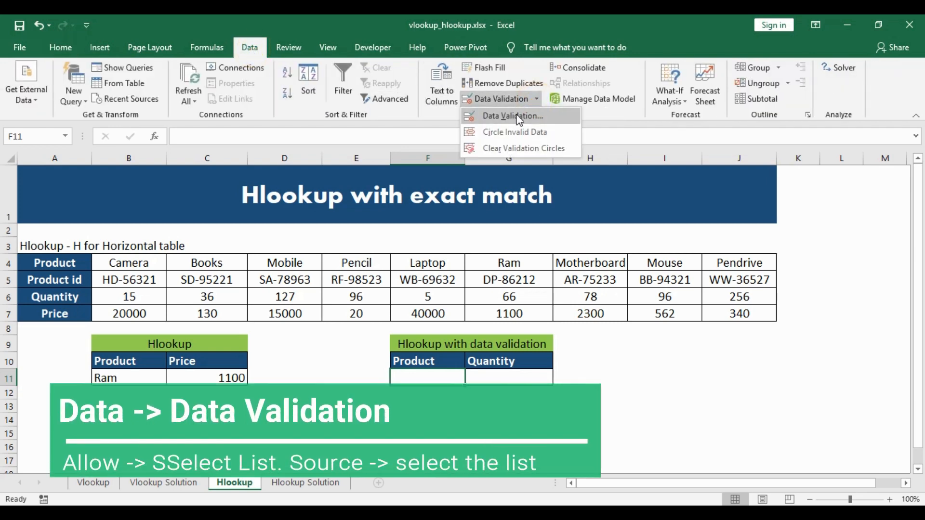
{"action": "left_click", "coordinate": [515, 114]}
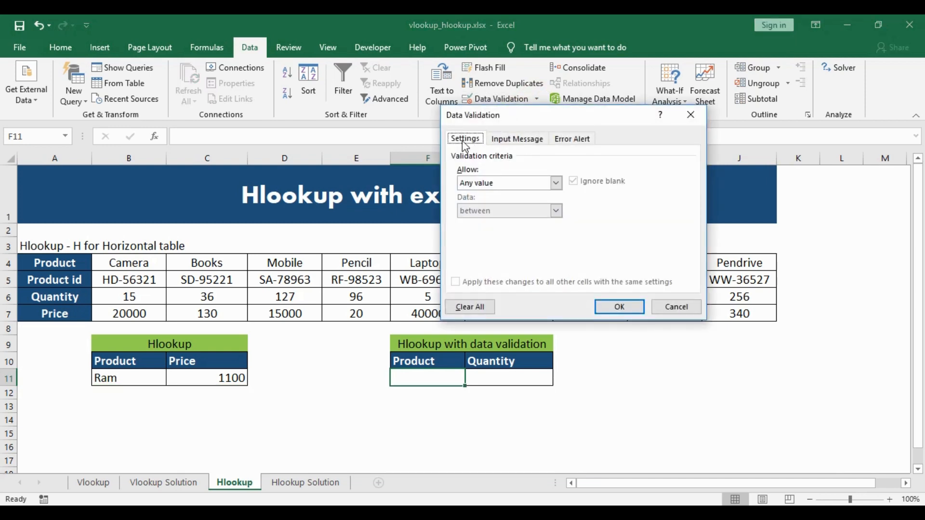
{"action": "left_click", "coordinate": [556, 184]}
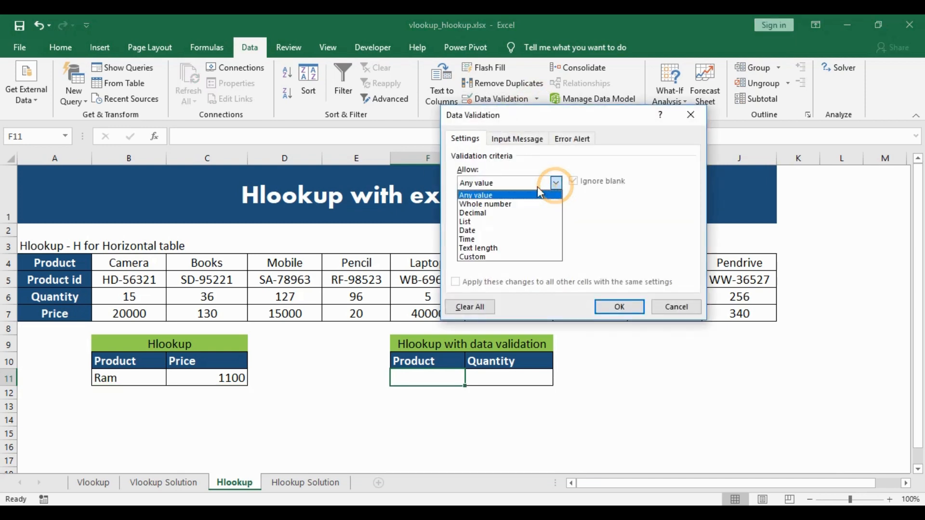
{"action": "left_click", "coordinate": [477, 224]}
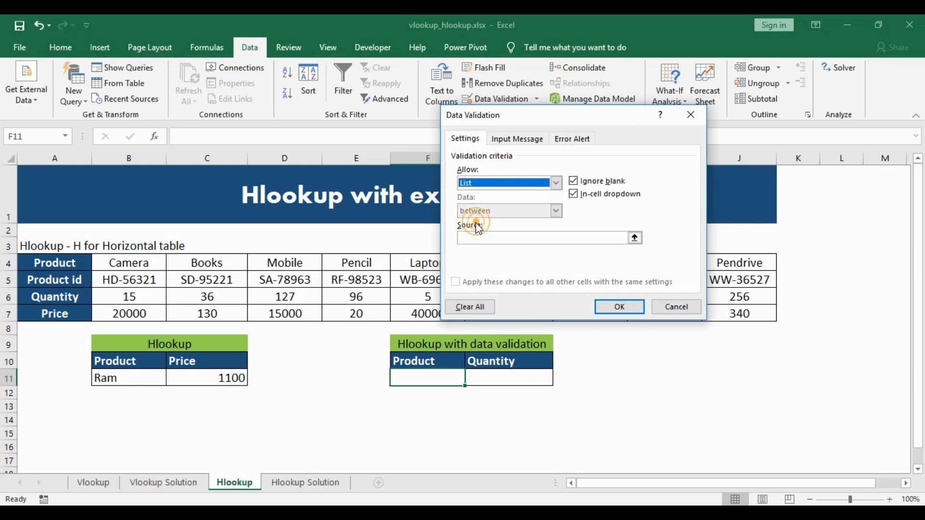
{"action": "left_click", "coordinate": [485, 236]}
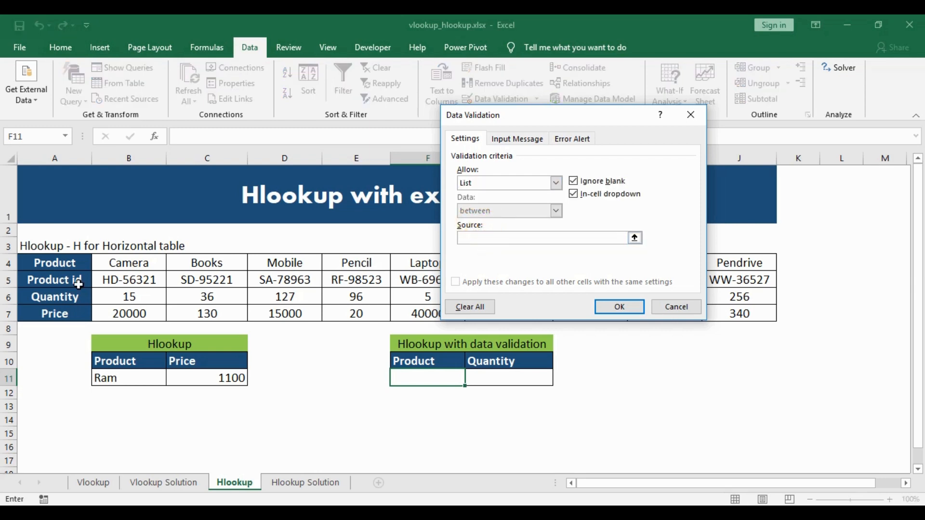
{"action": "left_click_drag", "start_coordinate": [117, 264], "coordinate": [728, 263]}
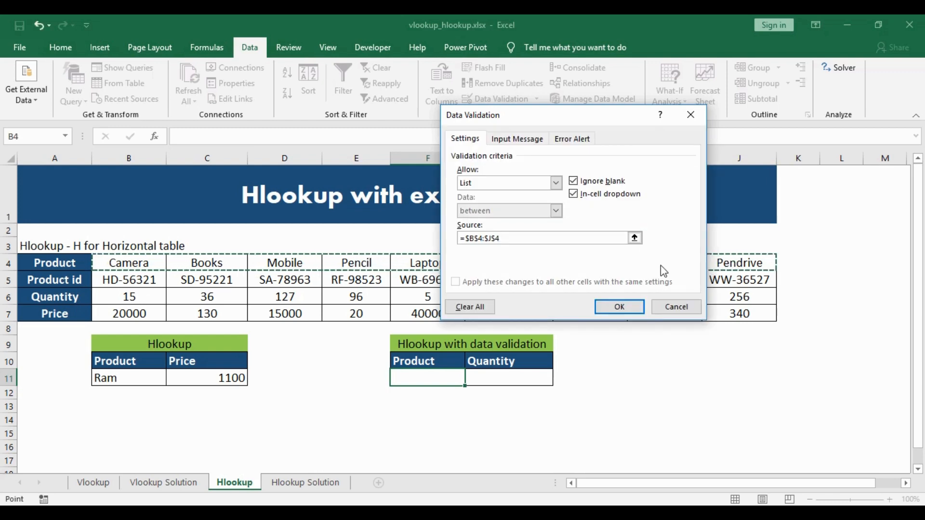
{"action": "left_click", "coordinate": [609, 307]}
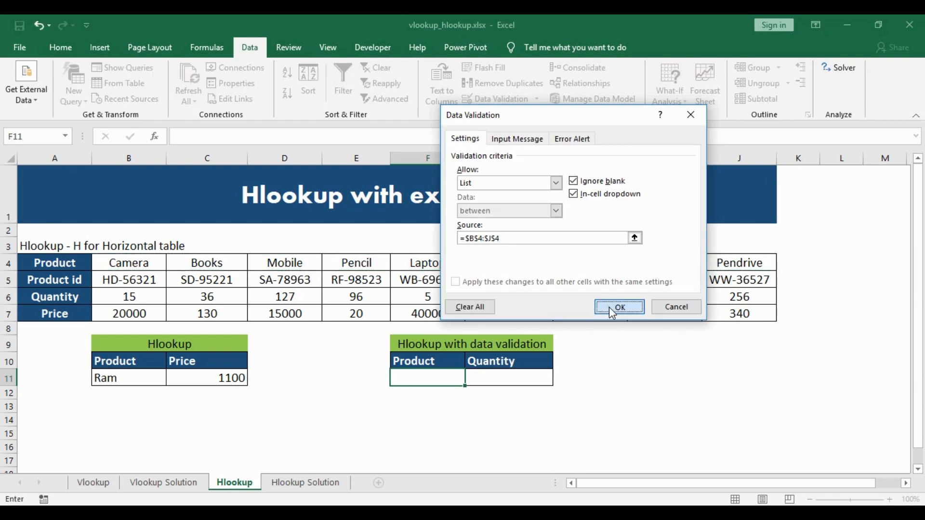
{"action": "left_click", "coordinate": [472, 380]}
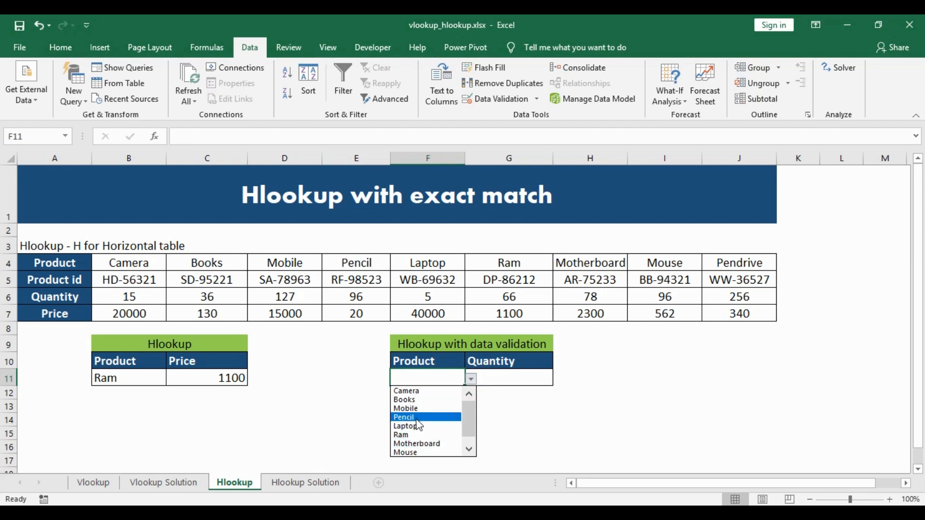
{"action": "left_click", "coordinate": [410, 451]}
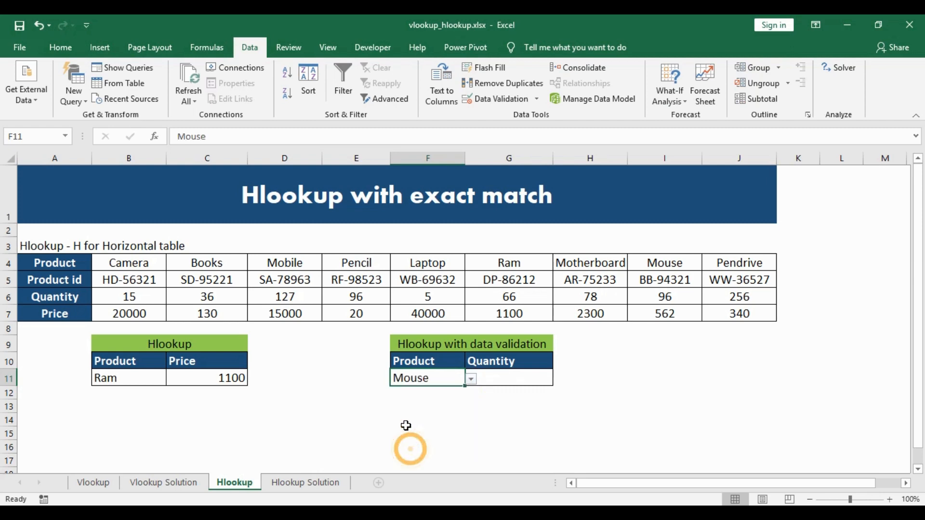
- Enter the formula =HLOOKUP(F11,A4:J7,3,0) in Quantity cell G11 to look up the selected product's quantity with an exact match
{"action": "left_click", "coordinate": [498, 380]}
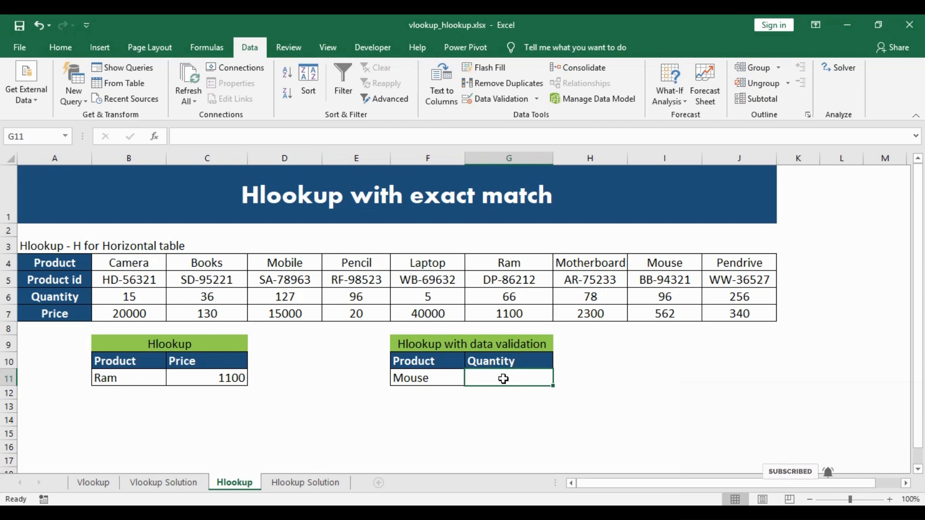
{"action": "type", "text": "="}
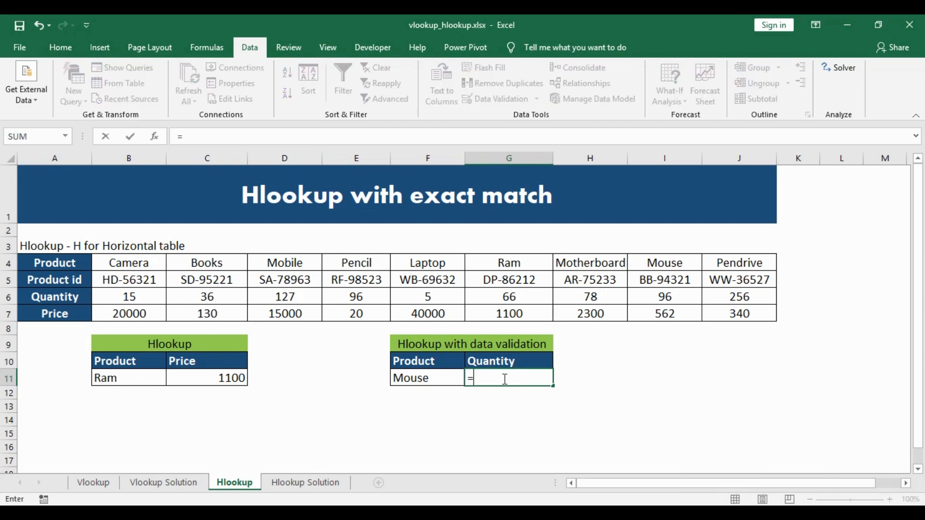
{"action": "type", "text": "hlook"}
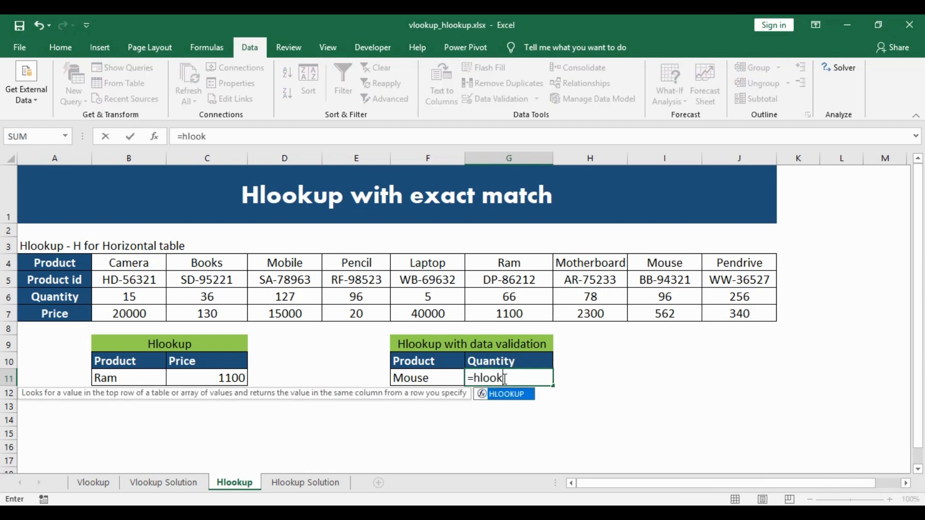
{"action": "type", "text": "up"}
{"action": "key", "text": "Tab"}
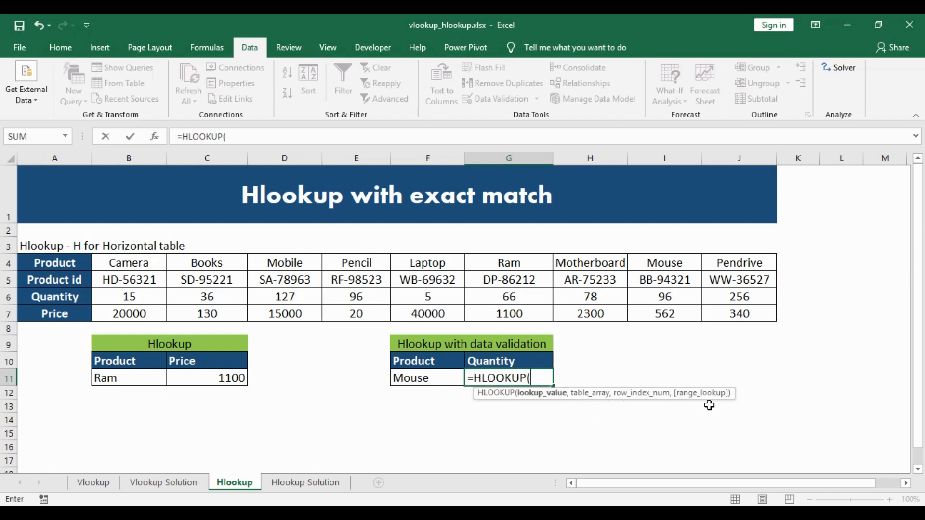
{"action": "left_click", "coordinate": [439, 377]}
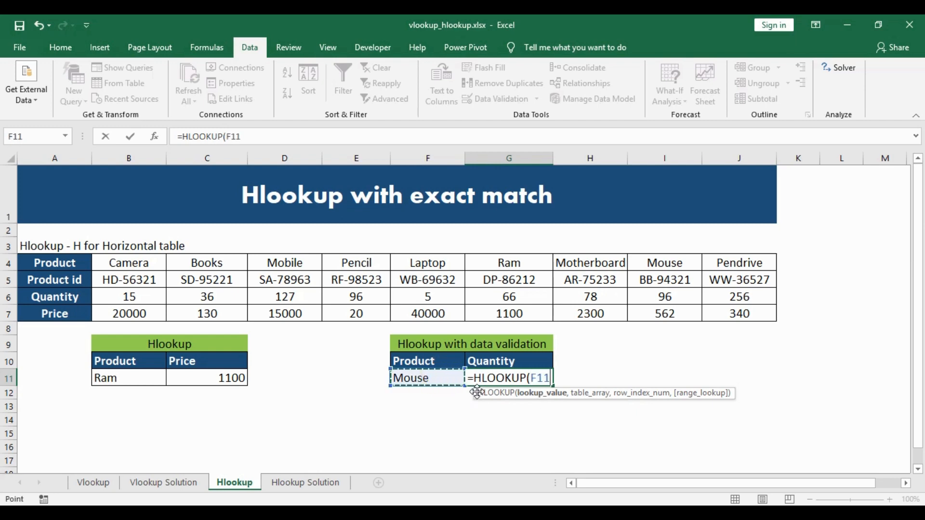
{"action": "type", "text": ","}
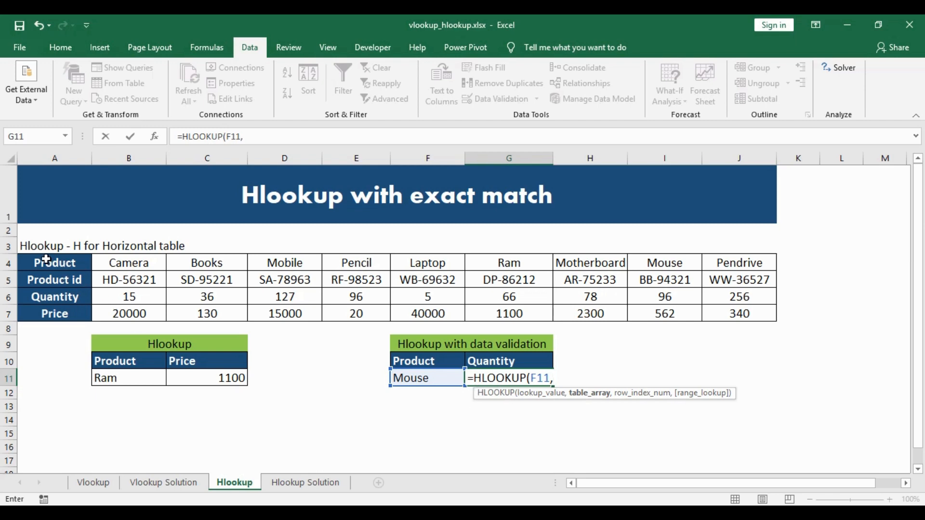
{"action": "left_click_drag", "start_coordinate": [46, 263], "coordinate": [100, 305]}
{"action": "left_click_drag", "start_coordinate": [546, 307], "coordinate": [713, 315]}
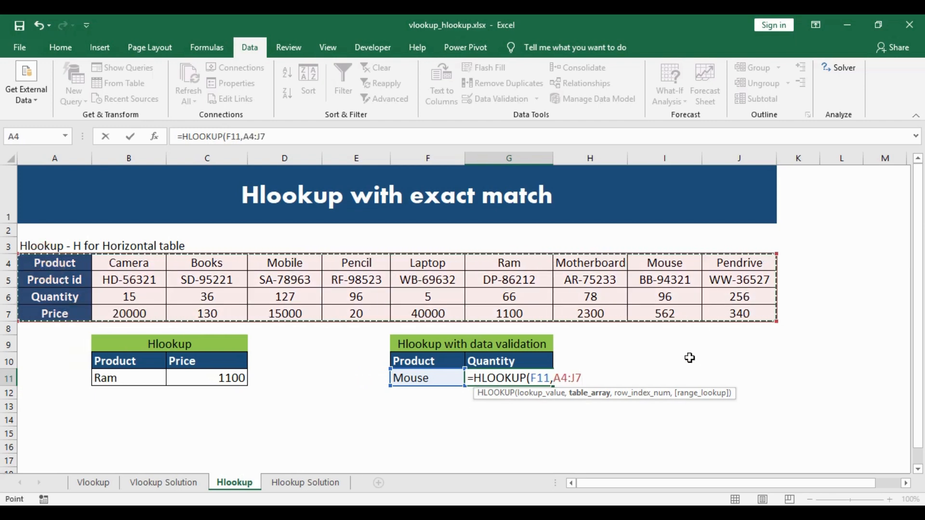
{"action": "type", "text": ","}
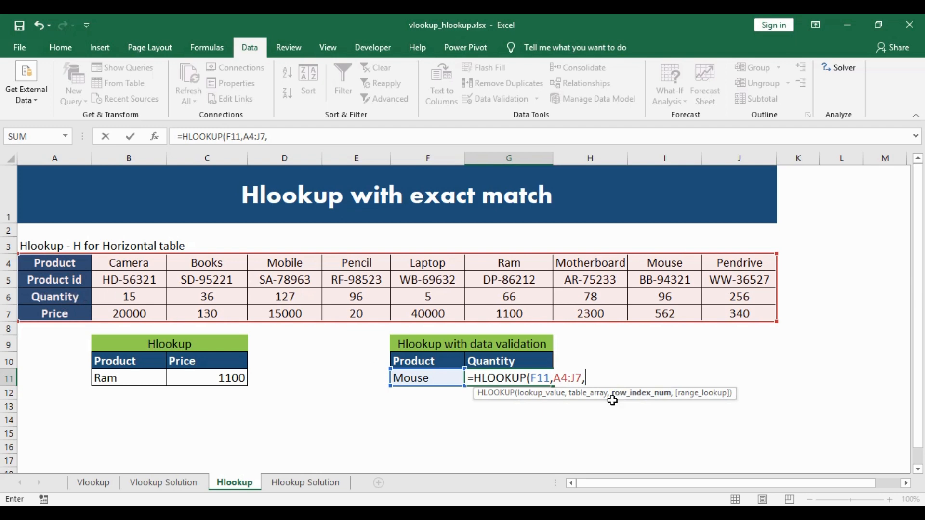
{"action": "type", "text": "3,0"}
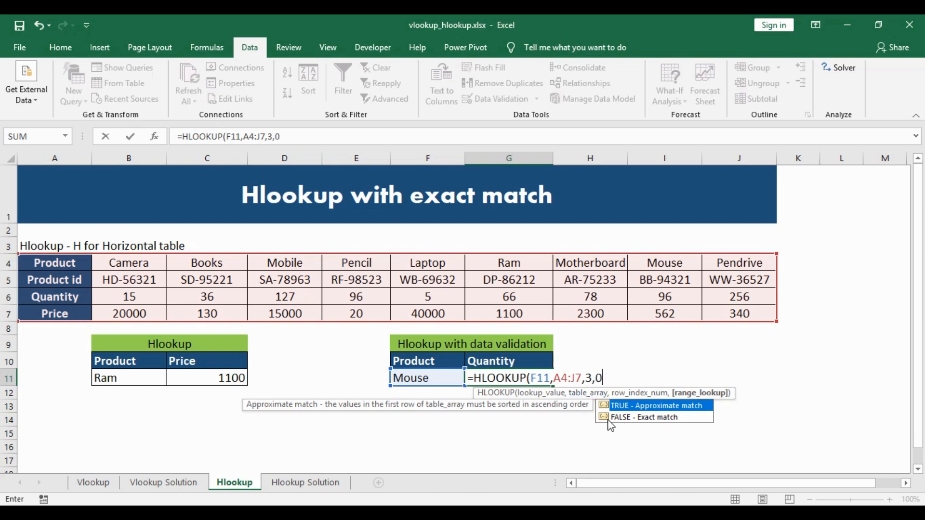
{"action": "type", "text": ")"}
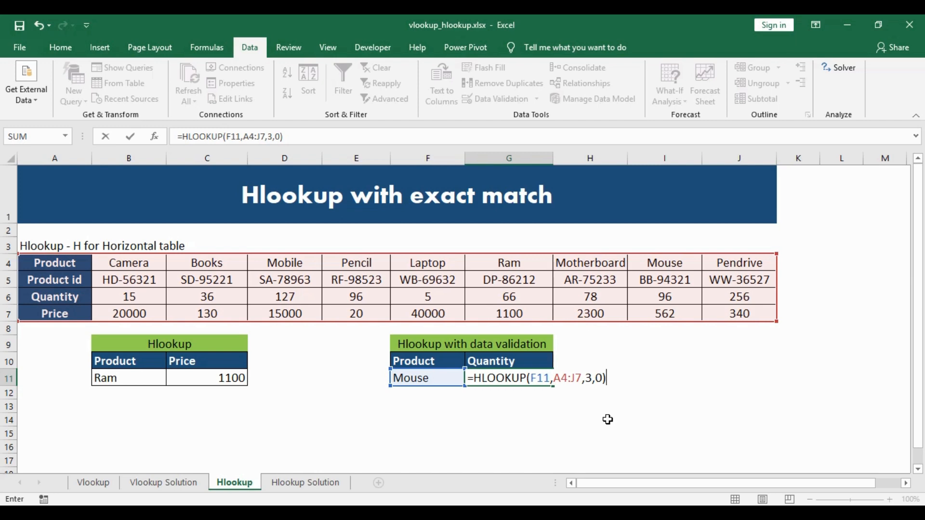
{"action": "key", "text": "Return"}
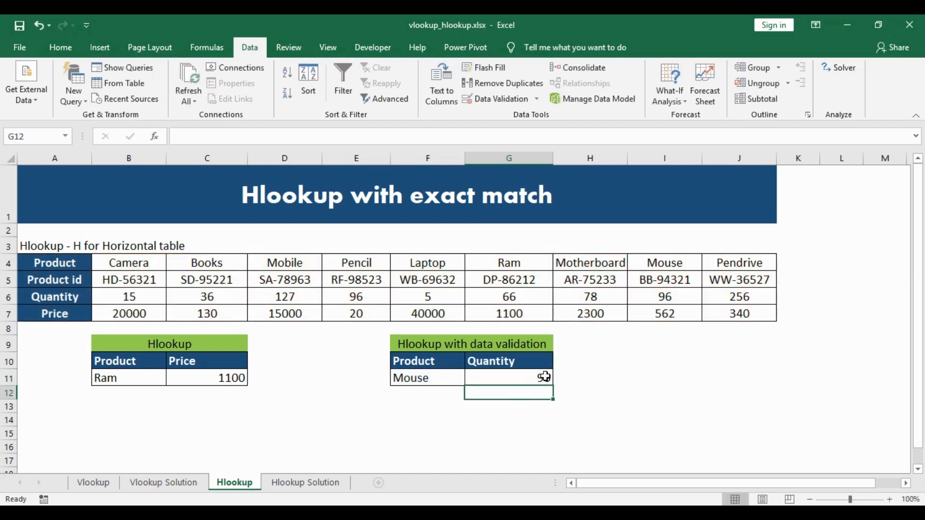
- Switch the product in F11 to Books through its dropdown and check the returned quantity against the Books column
{"action": "left_click", "coordinate": [440, 378]}
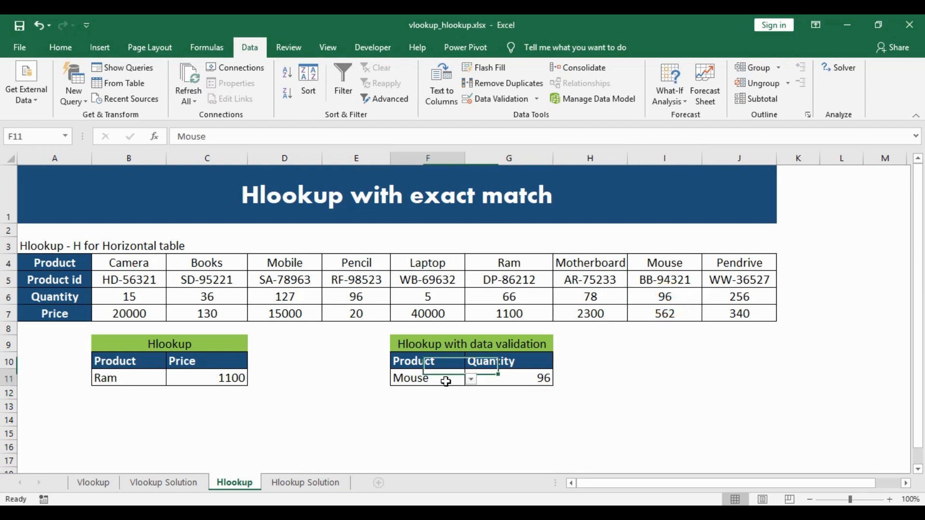
{"action": "left_click", "coordinate": [471, 378]}
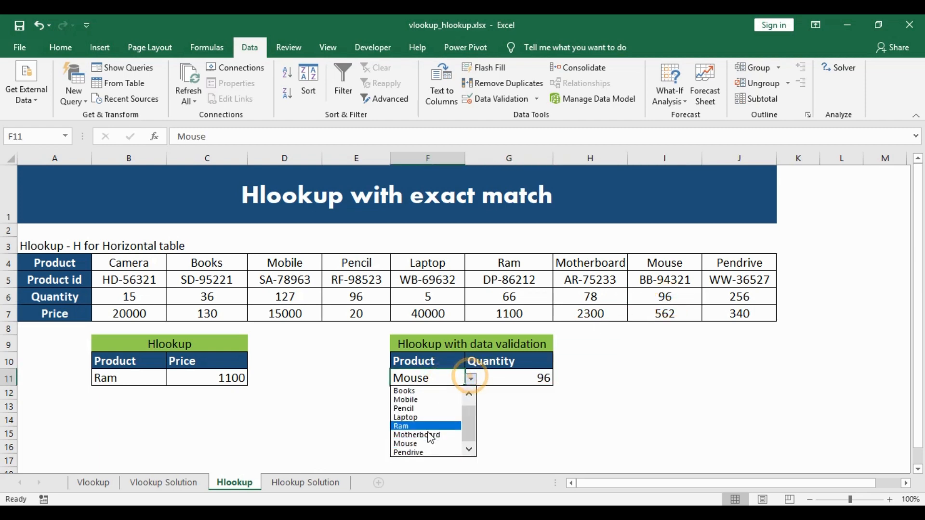
{"action": "left_click", "coordinate": [418, 393]}
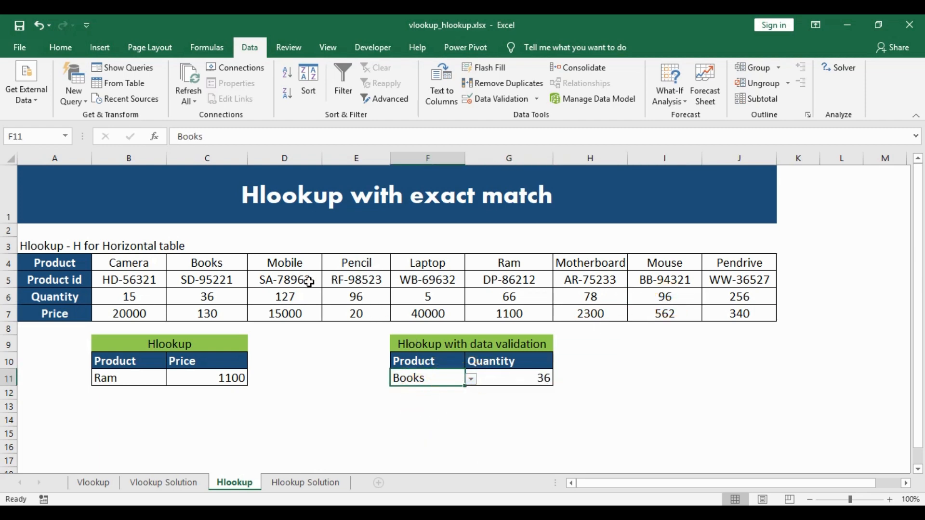
{"action": "left_click", "coordinate": [213, 265]}
{"action": "left_click", "coordinate": [233, 297]}
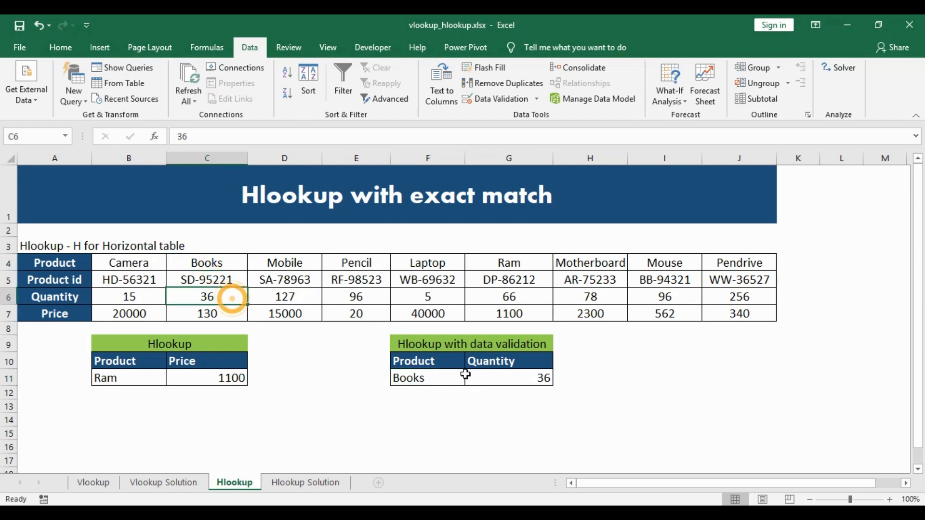